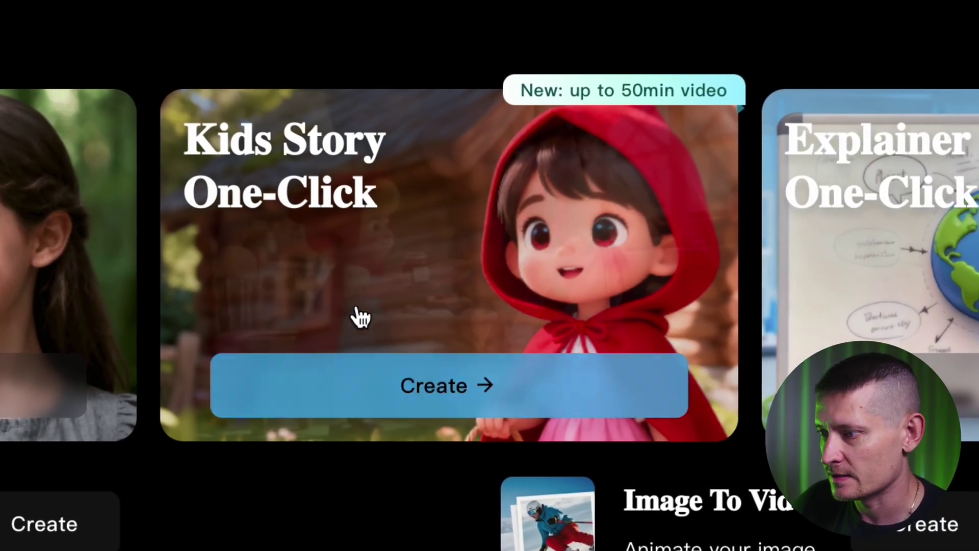
- Start a Kids Story One-Click project with a fox story topic, 3D cartoon style and 16:9 landscape ratio
{"action": "left_click", "coordinate": [449, 283]}
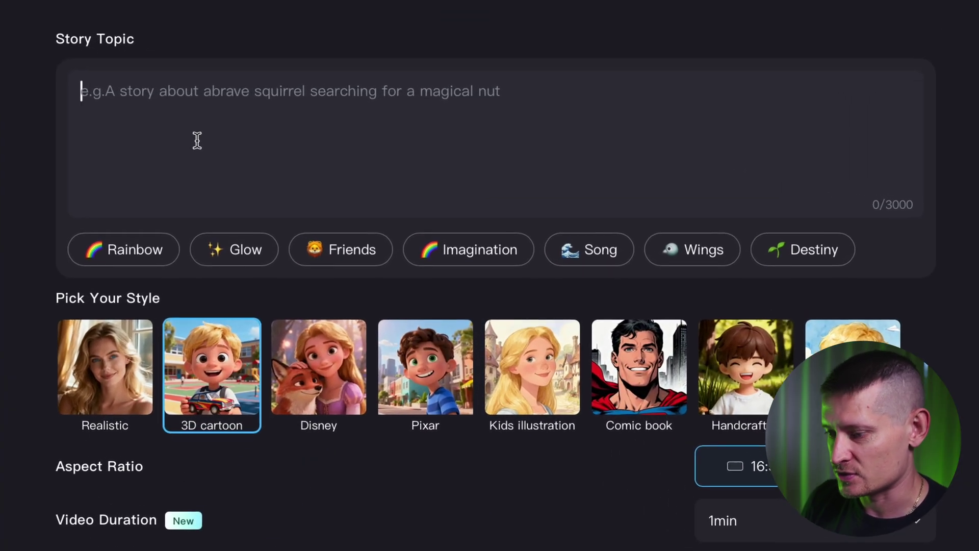
{"action": "type", "text": "A fox"}
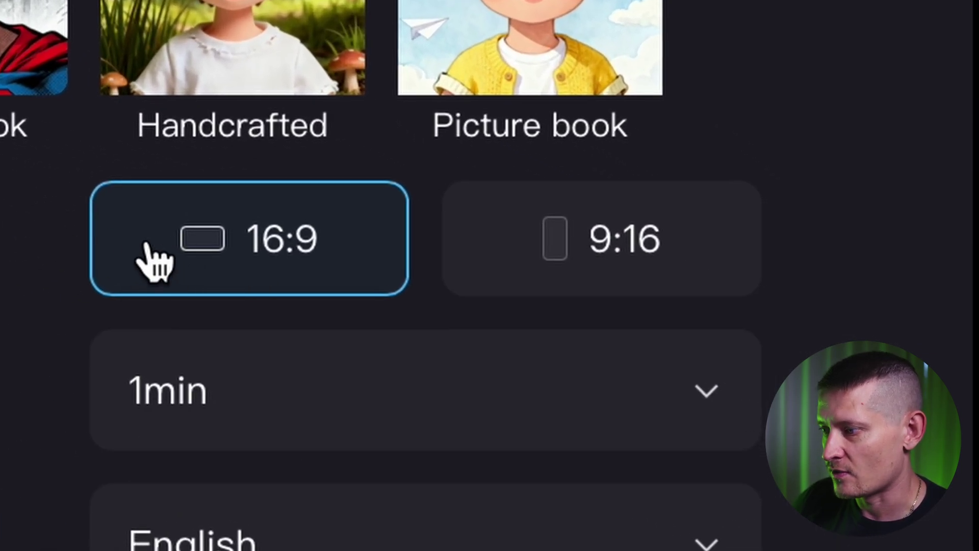
{"action": "left_click", "coordinate": [252, 245]}
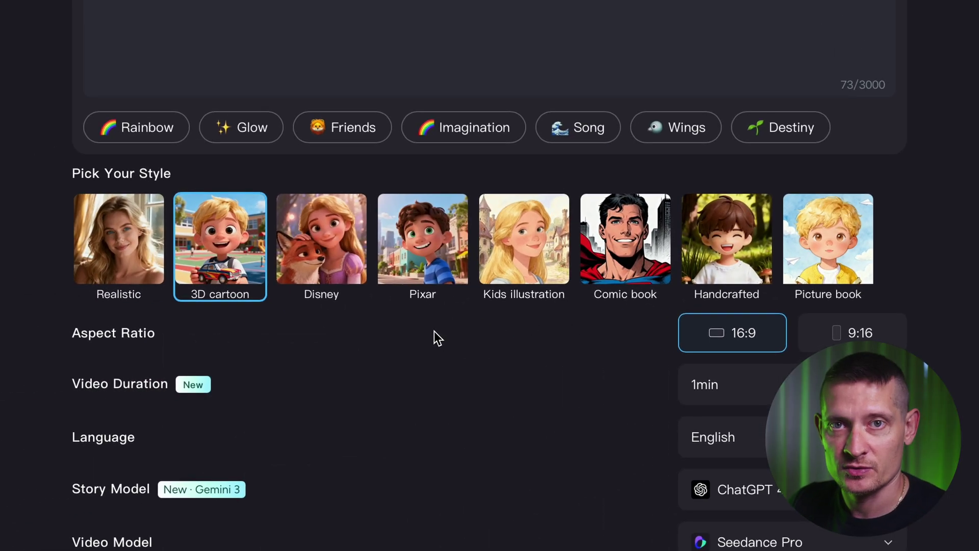
- Keep the video duration at 1min and the story language at English
{"action": "left_click", "coordinate": [751, 381]}
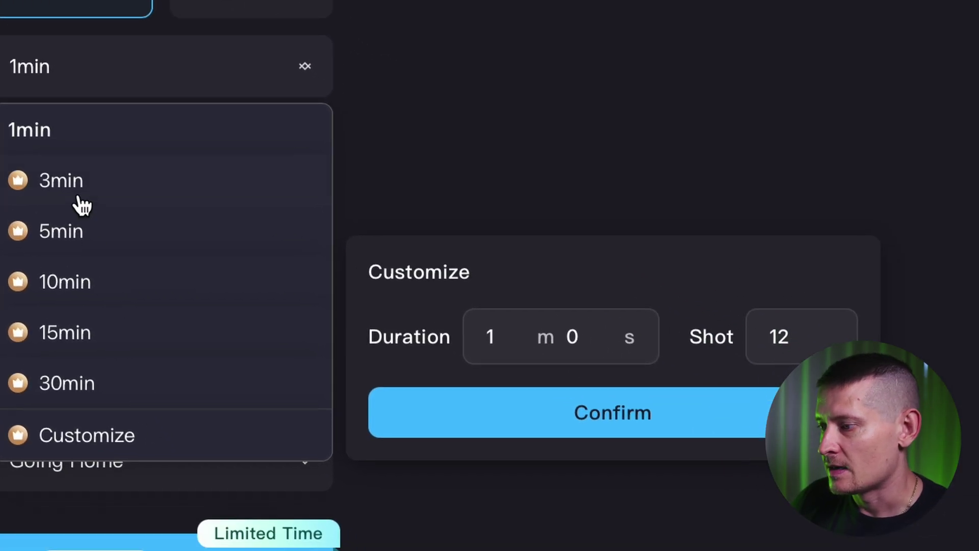
{"action": "left_click", "coordinate": [71, 130]}
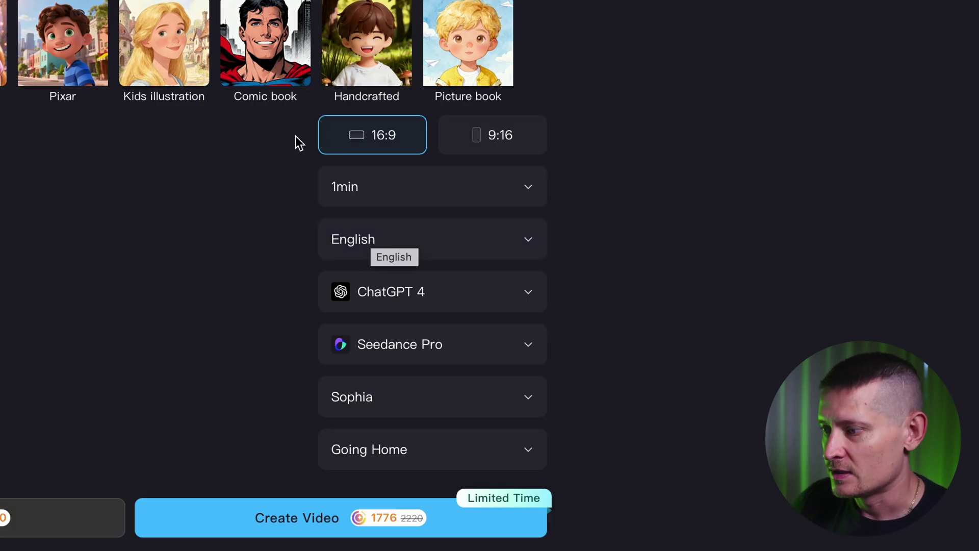
{"action": "left_click", "coordinate": [337, 181]}
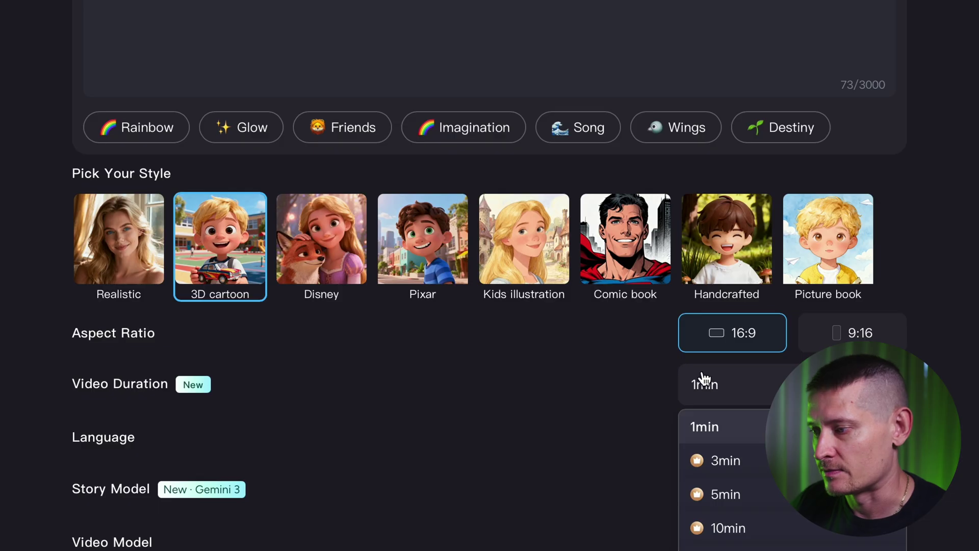
{"action": "left_click", "coordinate": [698, 428]}
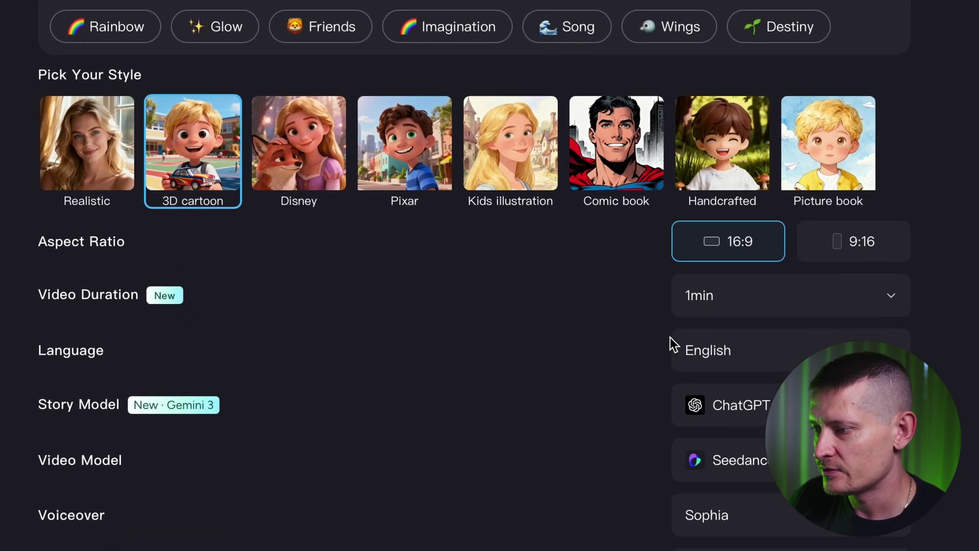
{"action": "left_click", "coordinate": [801, 437]}
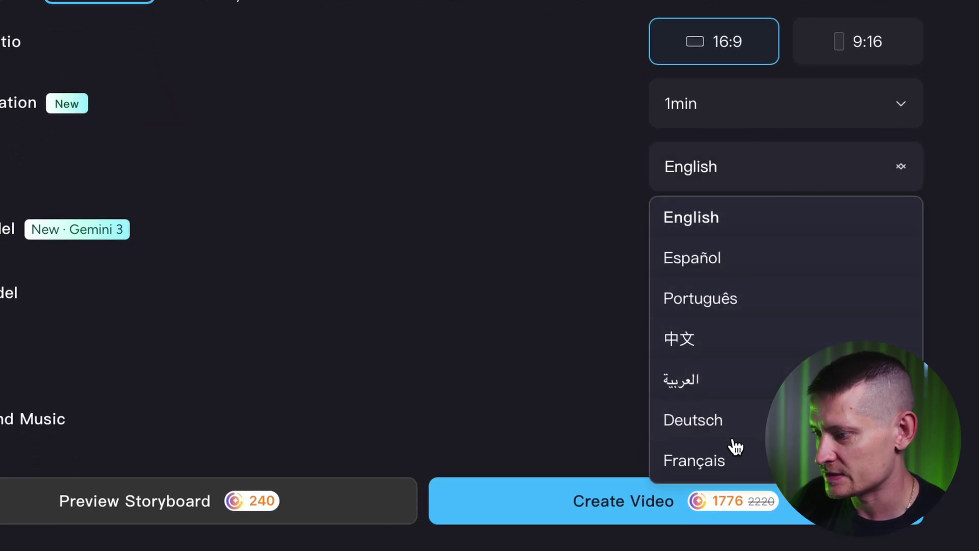
{"action": "left_click", "coordinate": [729, 224]}
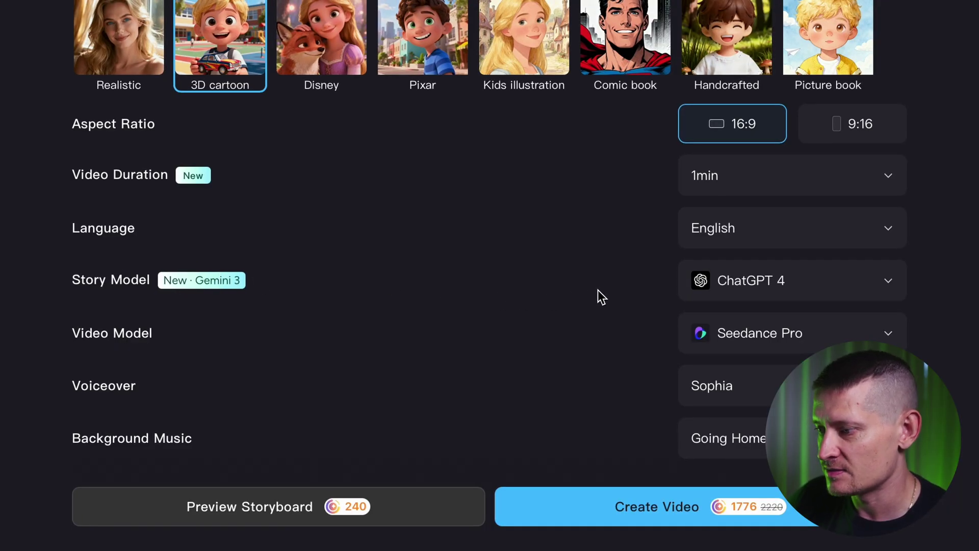
{"action": "left_click", "coordinate": [745, 291]}
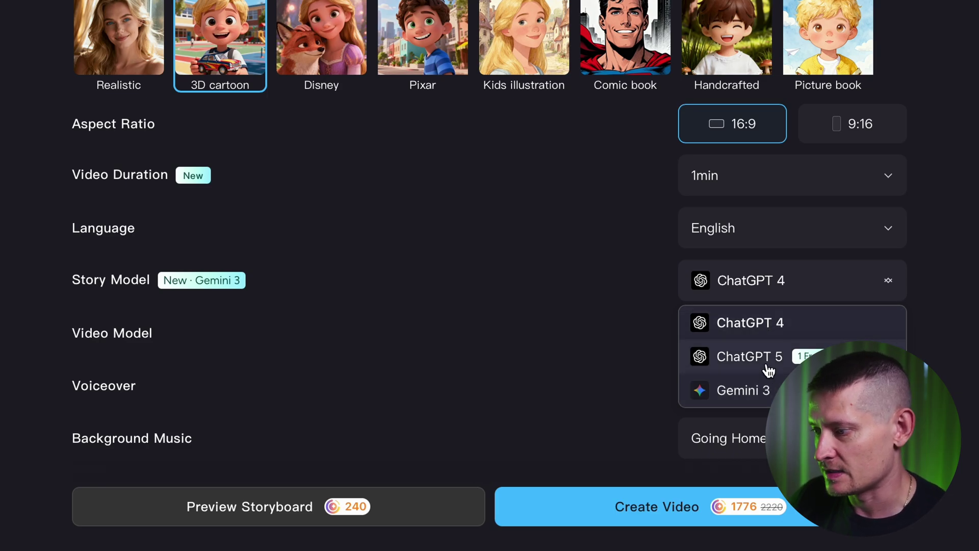
- Switch the story model to Gemini 3 and keep Seedance Pro as the video model
{"action": "left_click", "coordinate": [758, 396]}
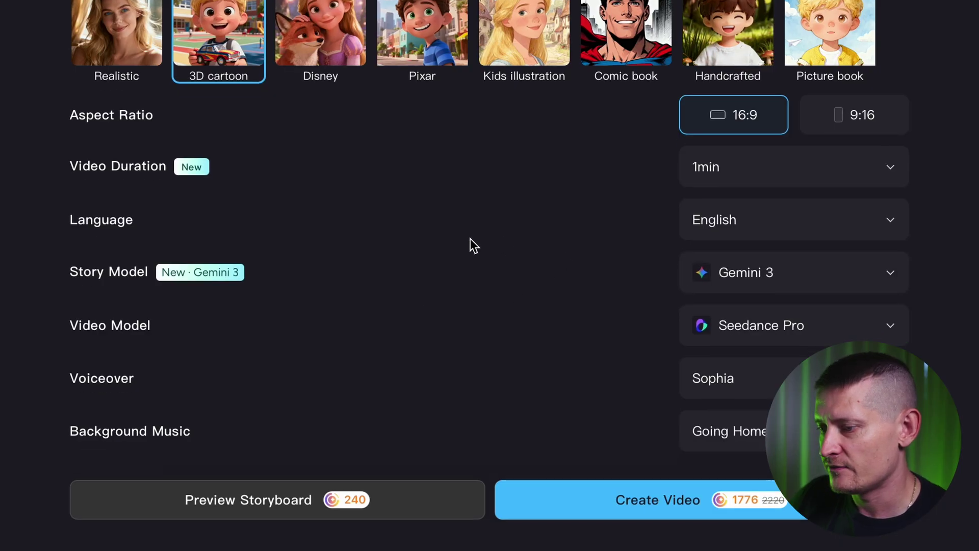
{"action": "left_click", "coordinate": [734, 324]}
{"action": "scroll", "coordinate": [794, 143], "scroll_direction": "down", "scroll_amount": 3}
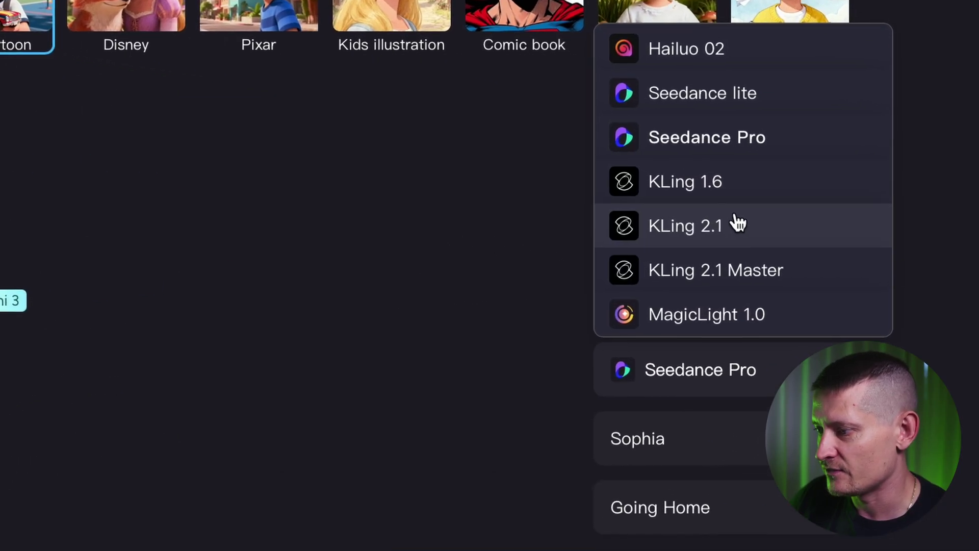
{"action": "scroll", "coordinate": [763, 262], "scroll_direction": "up", "scroll_amount": 3}
{"action": "scroll", "coordinate": [693, 199], "scroll_direction": "down", "scroll_amount": 3}
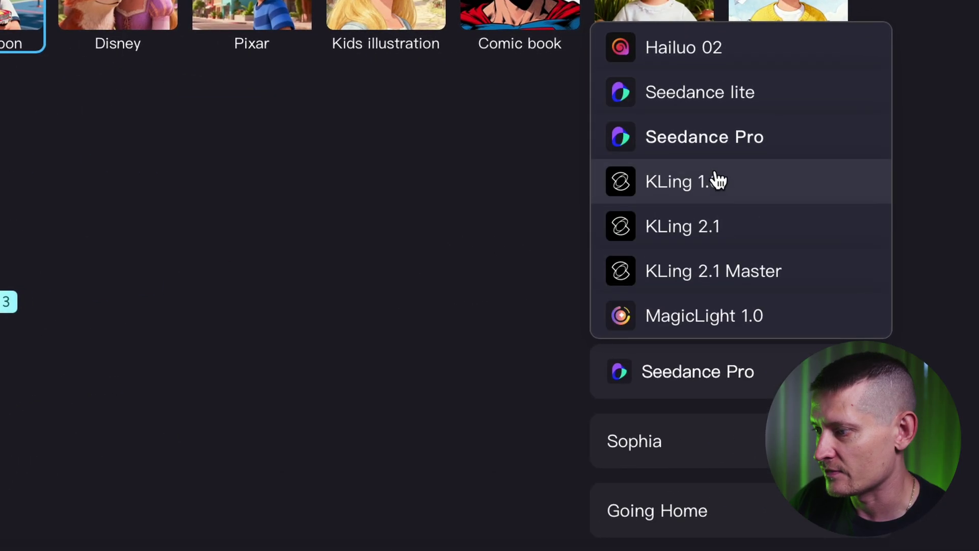
{"action": "left_click", "coordinate": [791, 136]}
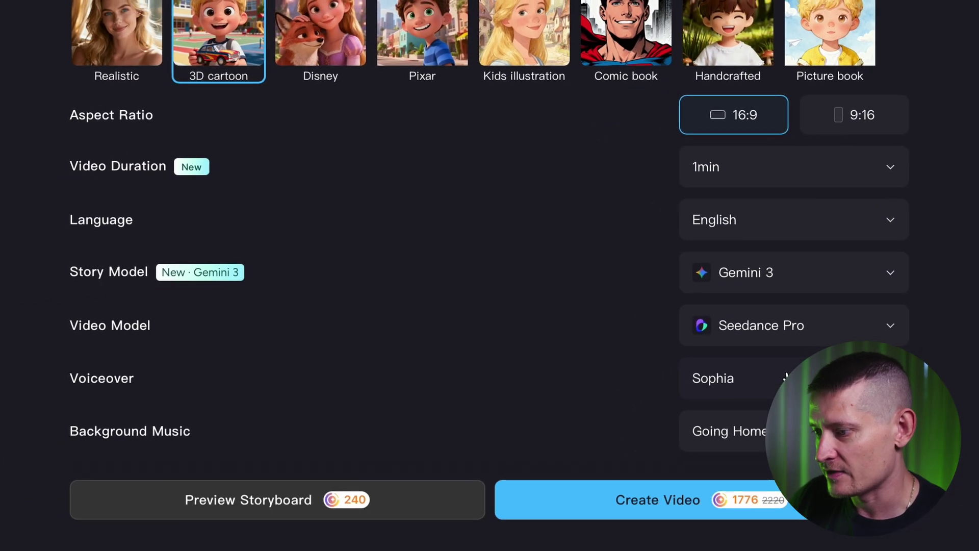
- Keep Sophia as the voiceover narrator
{"action": "left_click", "coordinate": [727, 422]}
{"action": "mouse_move", "coordinate": [734, 234]}
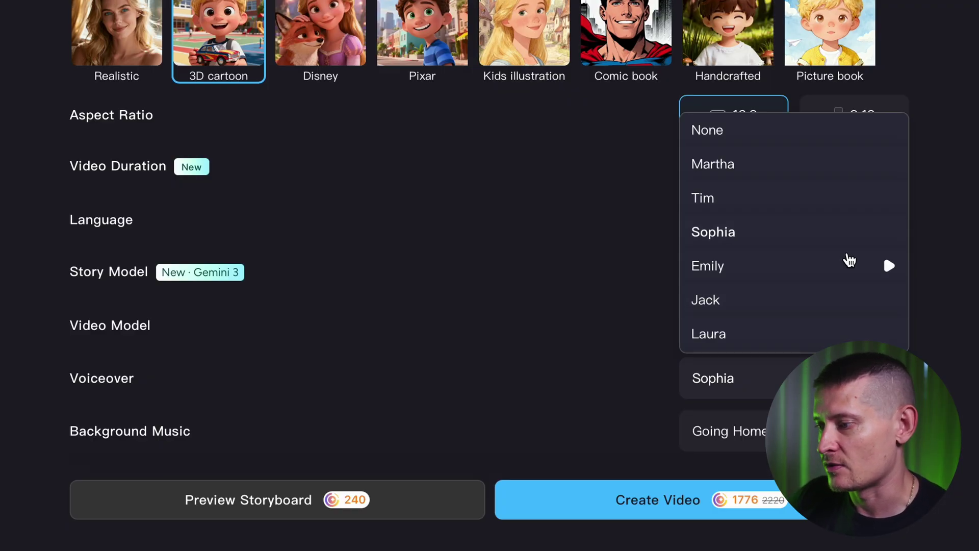
{"action": "left_click", "coordinate": [786, 239]}
{"action": "left_click", "coordinate": [774, 385]}
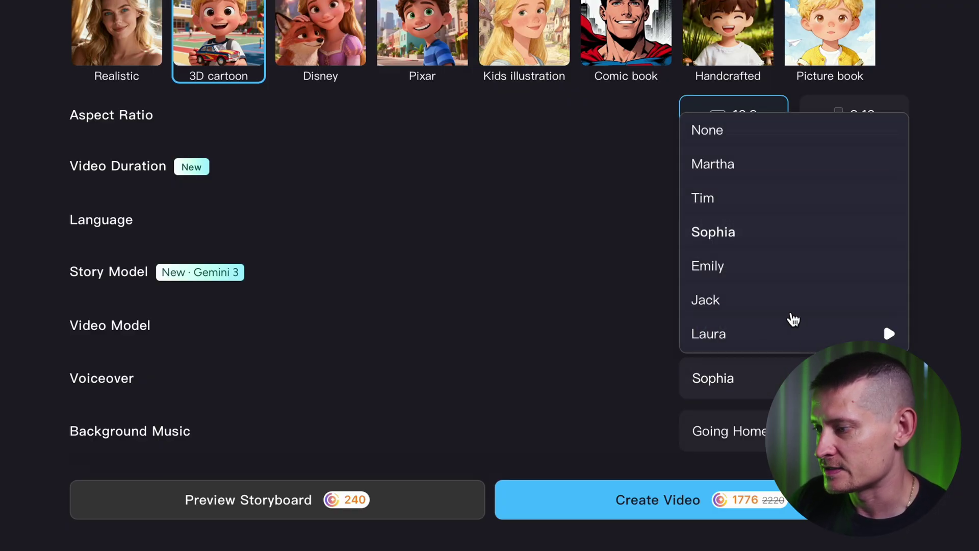
{"action": "left_click", "coordinate": [956, 262]}
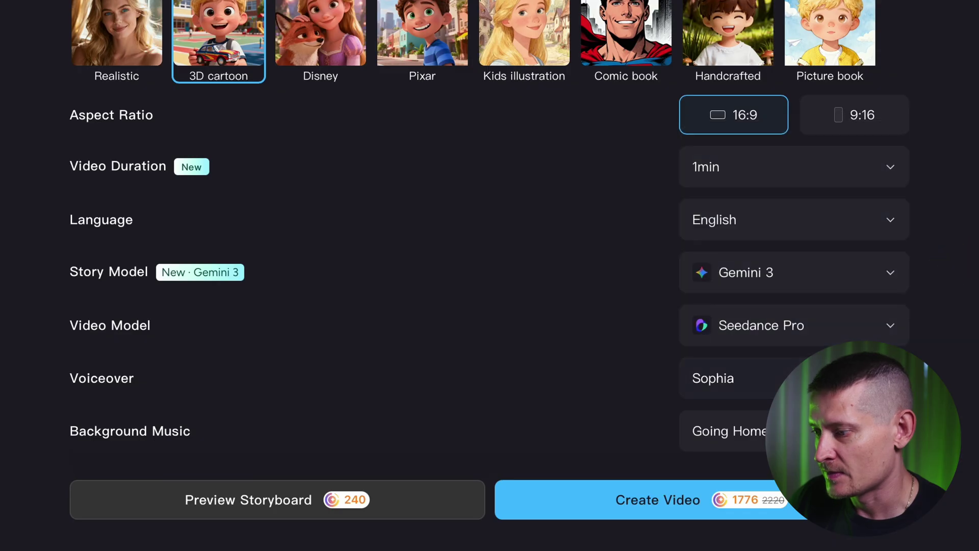
- Keep Going Home as background music and start generating the video
{"action": "left_click", "coordinate": [706, 430]}
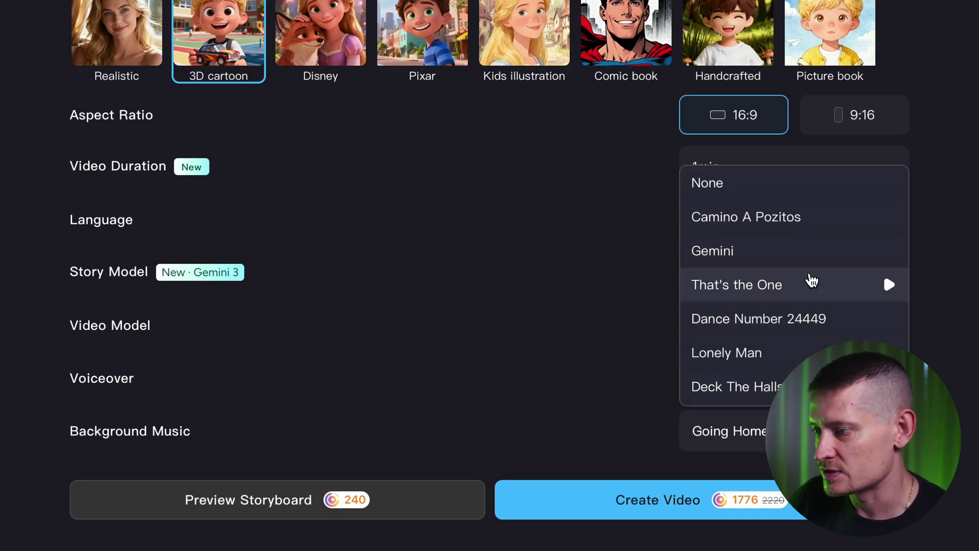
{"action": "scroll", "coordinate": [719, 316], "scroll_direction": "down", "scroll_amount": 6}
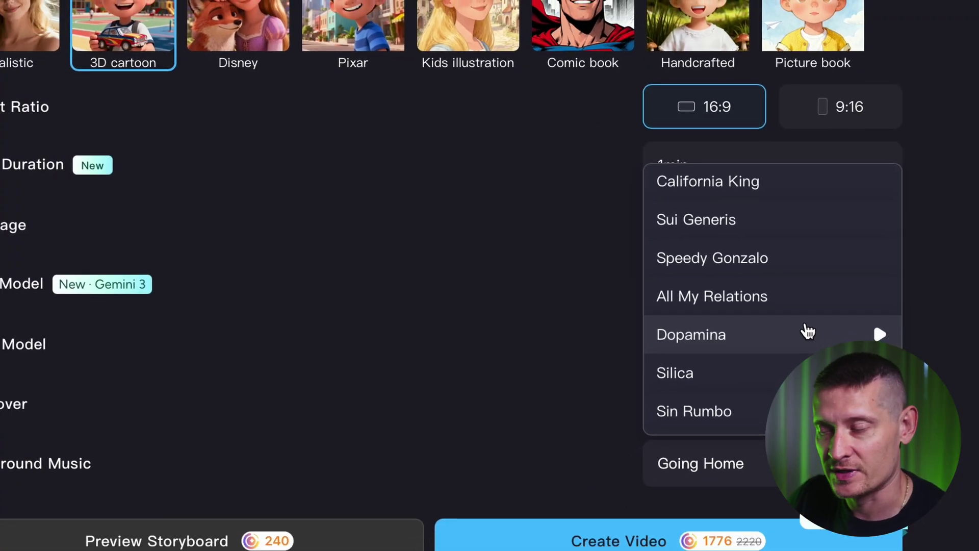
{"action": "left_click", "coordinate": [185, 177]}
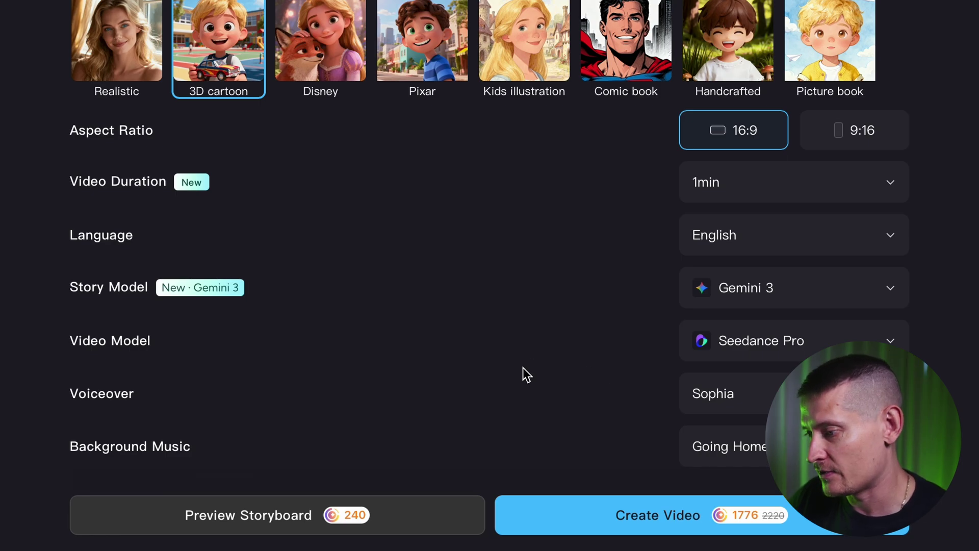
{"action": "left_click", "coordinate": [646, 519]}
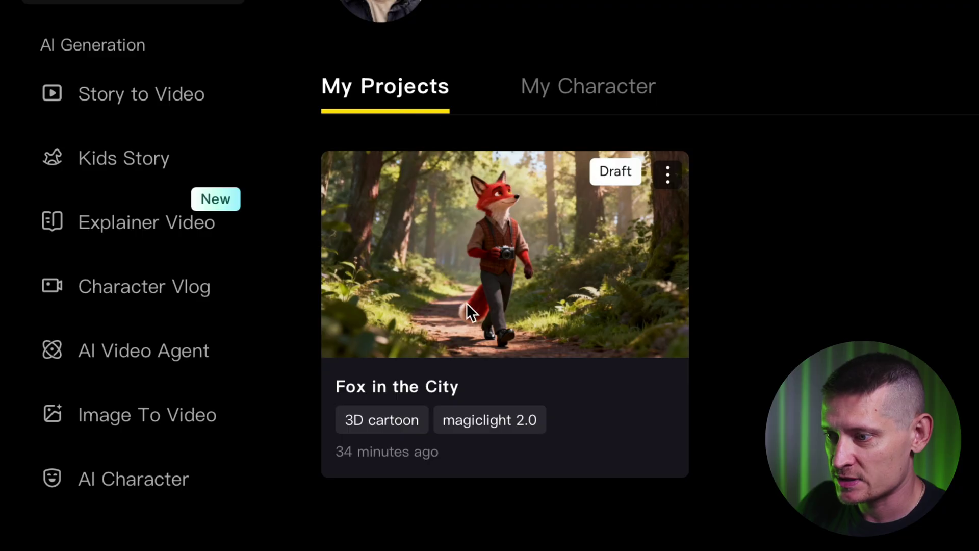
- Choose Edit from the Fox in the City draft's options menu in My Projects
{"action": "left_click", "coordinate": [668, 178]}
{"action": "left_click", "coordinate": [638, 215]}
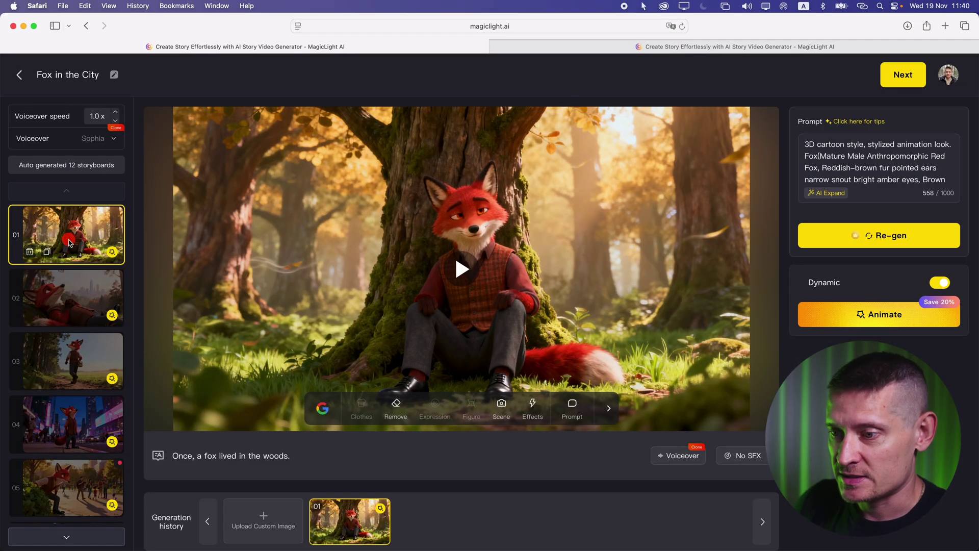
- Preview storyboards 02 through 07, then return to storyboard 01
{"action": "left_click", "coordinate": [72, 298]}
{"action": "left_click", "coordinate": [71, 356]}
{"action": "scroll", "coordinate": [71, 355], "scroll_direction": "down", "scroll_amount": 2}
{"action": "left_click", "coordinate": [71, 368]}
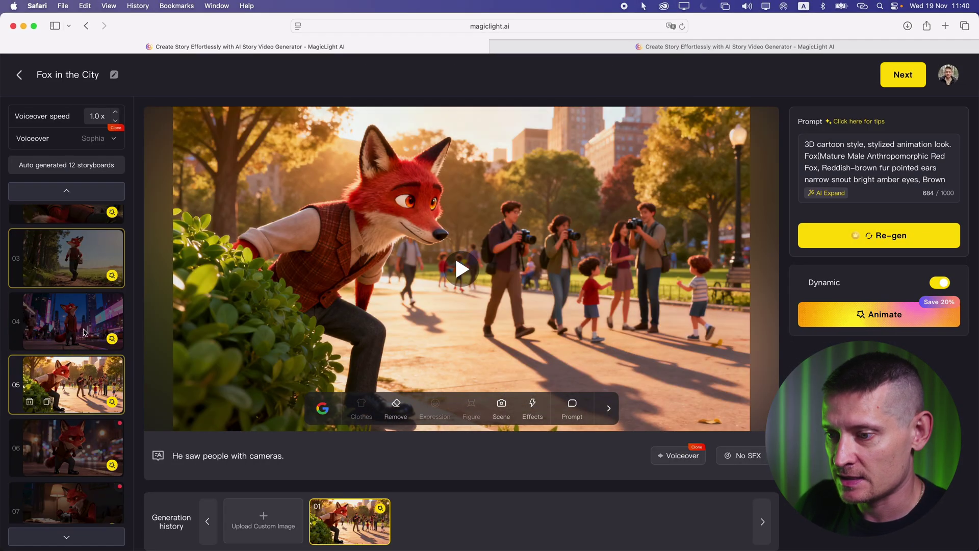
{"action": "left_click", "coordinate": [72, 321]}
{"action": "scroll", "coordinate": [82, 323], "scroll_direction": "down", "scroll_amount": 3}
{"action": "left_click", "coordinate": [81, 313]}
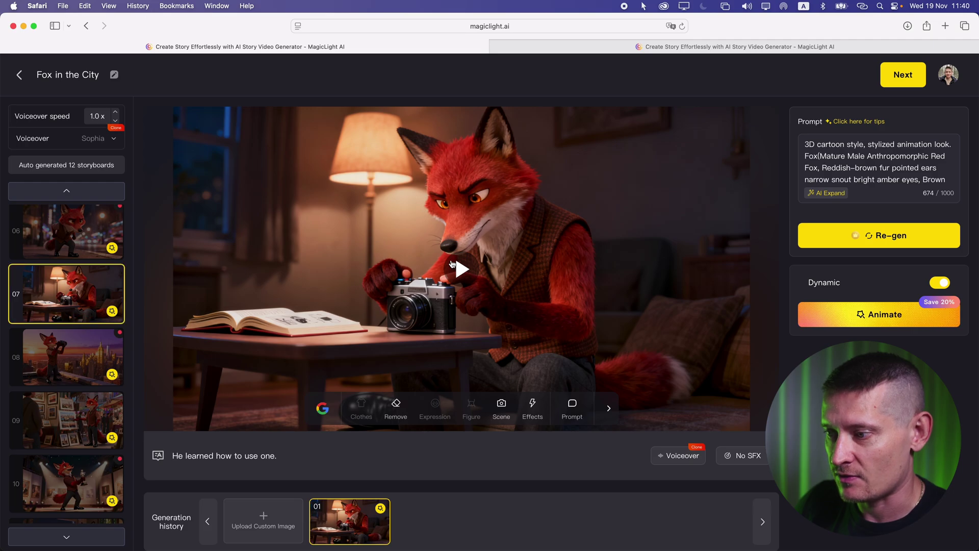
{"action": "scroll", "coordinate": [102, 311], "scroll_direction": "up", "scroll_amount": 5}
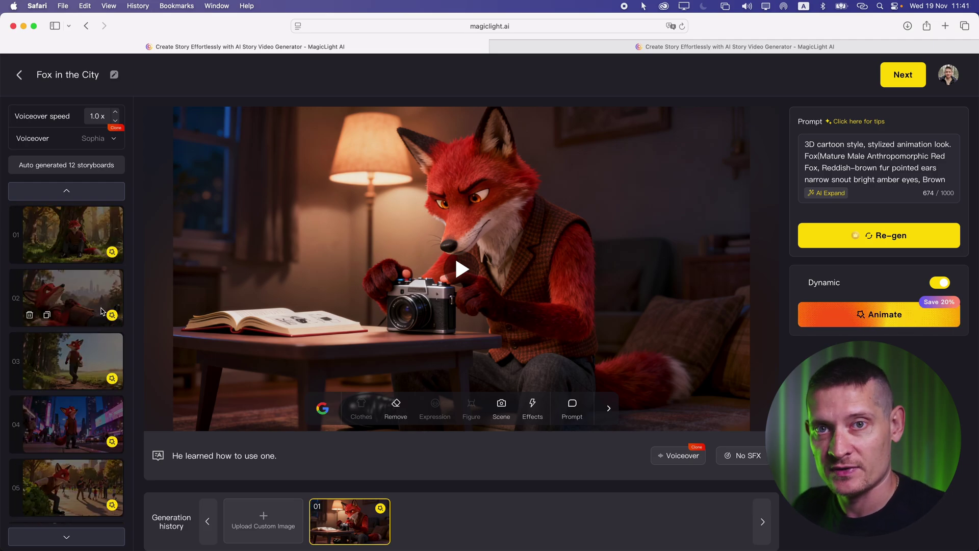
{"action": "left_click", "coordinate": [96, 227]}
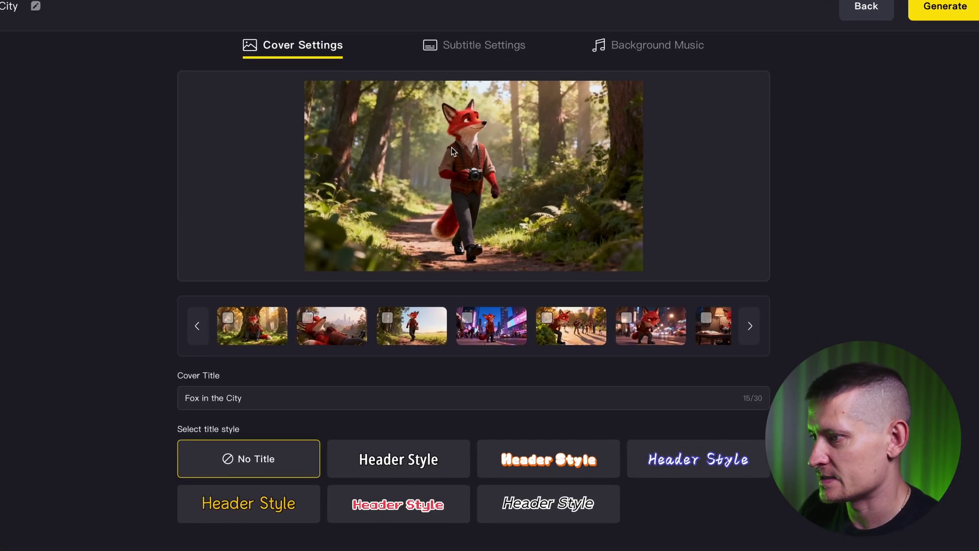
- Compare the cover title styles and choose the orange outlined title
{"action": "left_click", "coordinate": [466, 474]}
{"action": "left_click", "coordinate": [554, 475]}
{"action": "left_click", "coordinate": [423, 508]}
{"action": "left_click", "coordinate": [587, 504]}
{"action": "left_click", "coordinate": [693, 465]}
{"action": "left_click", "coordinate": [257, 515]}
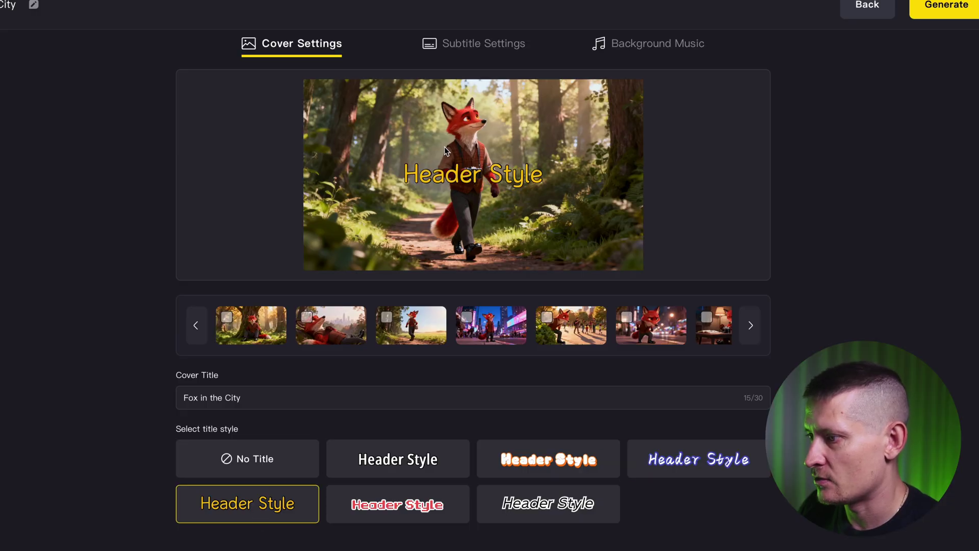
- In Subtitle Settings, compare styles and make the subtitles yellow
{"action": "left_click", "coordinate": [473, 46]}
{"action": "left_click", "coordinate": [526, 337]}
{"action": "left_click", "coordinate": [422, 336]}
{"action": "left_click", "coordinate": [306, 377]}
{"action": "left_click", "coordinate": [384, 380]}
{"action": "left_click", "coordinate": [387, 346]}
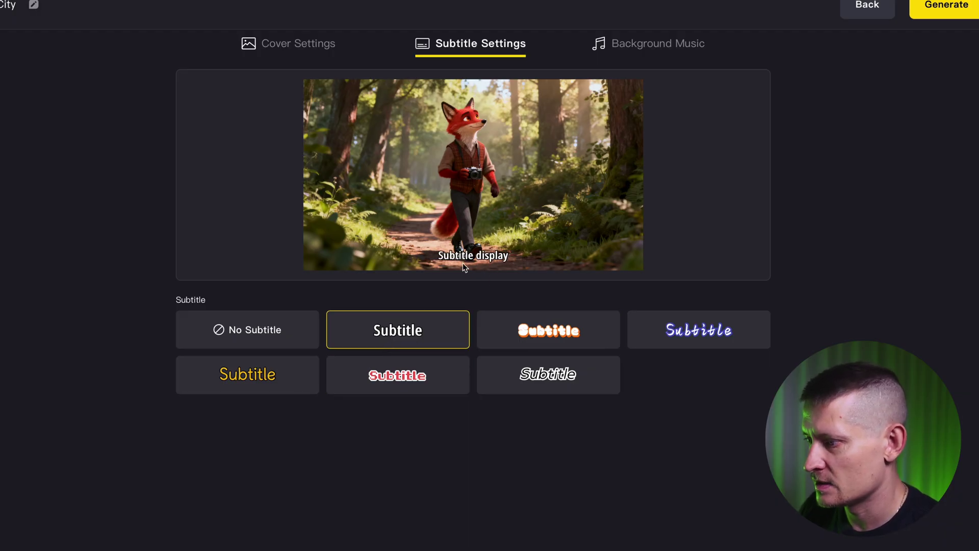
{"action": "left_click", "coordinate": [287, 372]}
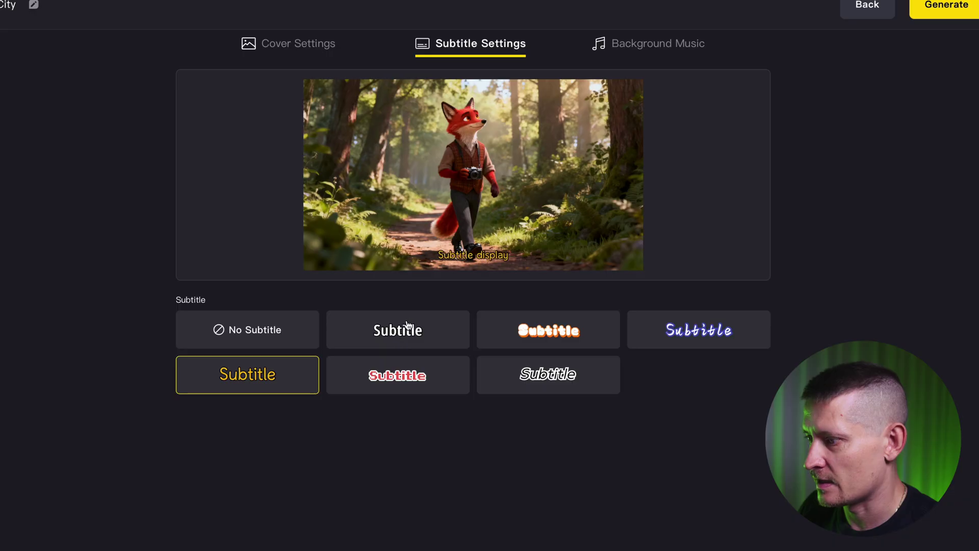
- Bring up the Background Music settings, showing 100% volume
{"action": "left_click", "coordinate": [634, 55]}
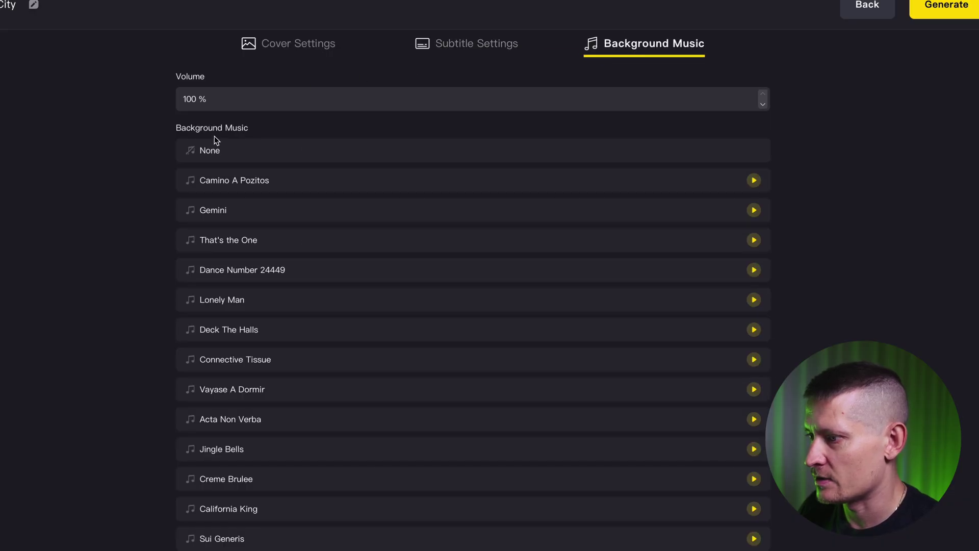
{"action": "scroll", "coordinate": [274, 324], "scroll_direction": "down", "scroll_amount": 8}
{"action": "scroll", "coordinate": [274, 324], "scroll_direction": "up", "scroll_amount": 8}
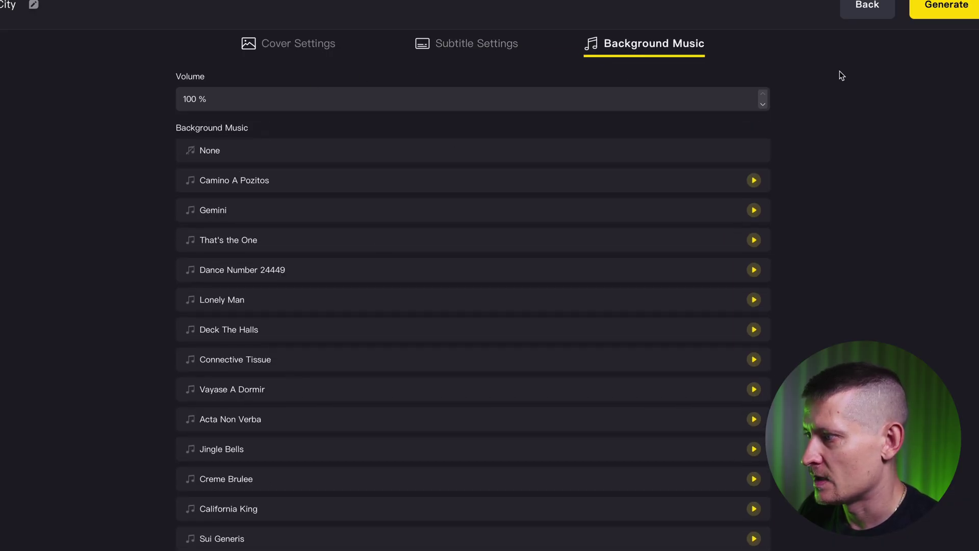